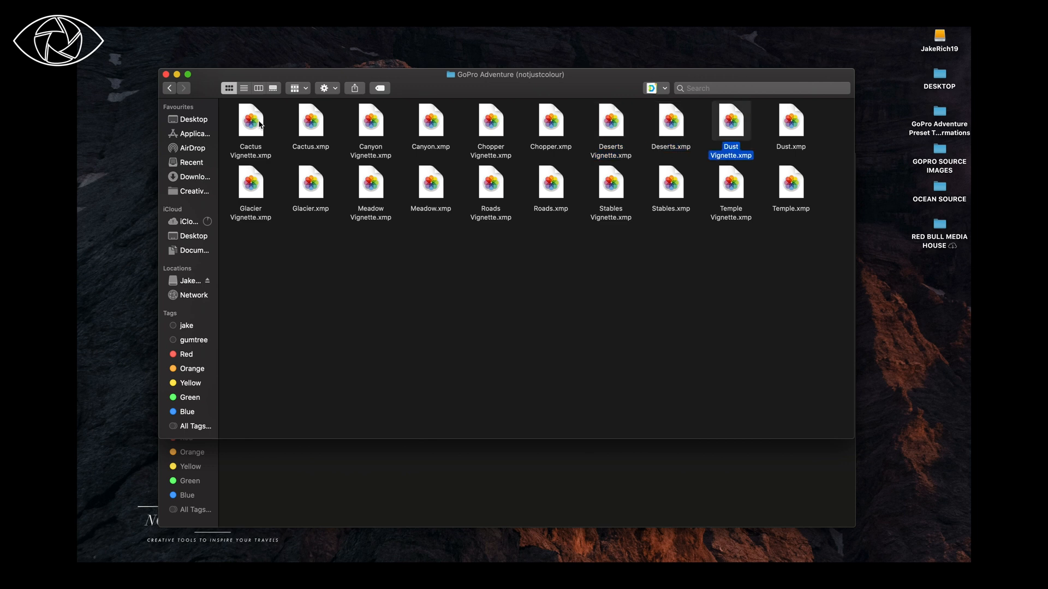
Step: Look through the .xmp preset files in the GoPro Adventure (notjustcolour) folder
{"action": "key", "text": "Left"}
{"action": "key", "text": "Left"}
{"action": "key", "text": "Left"}
{"action": "key", "text": "Left"}
{"action": "key", "text": "Left"}
{"action": "key", "text": "Right"}
{"action": "key", "text": "Left"}
{"action": "key", "text": "Left"}
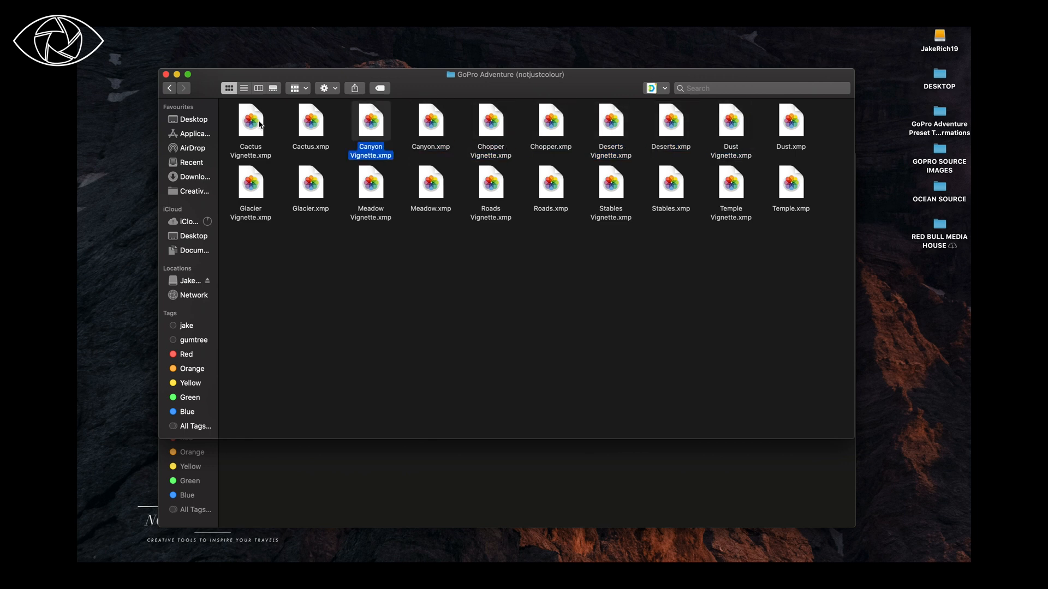
{"action": "key", "text": "Left"}
{"action": "key", "text": "Left"}
{"action": "key", "text": "Down"}
{"action": "key", "text": "Right"}
{"action": "key", "text": "Right"}
{"action": "key", "text": "Right"}
{"action": "key", "text": "Right"}
{"action": "key", "text": "Right"}
{"action": "key", "text": "Right"}
{"action": "key", "text": "Right"}
{"action": "key", "text": "Right"}
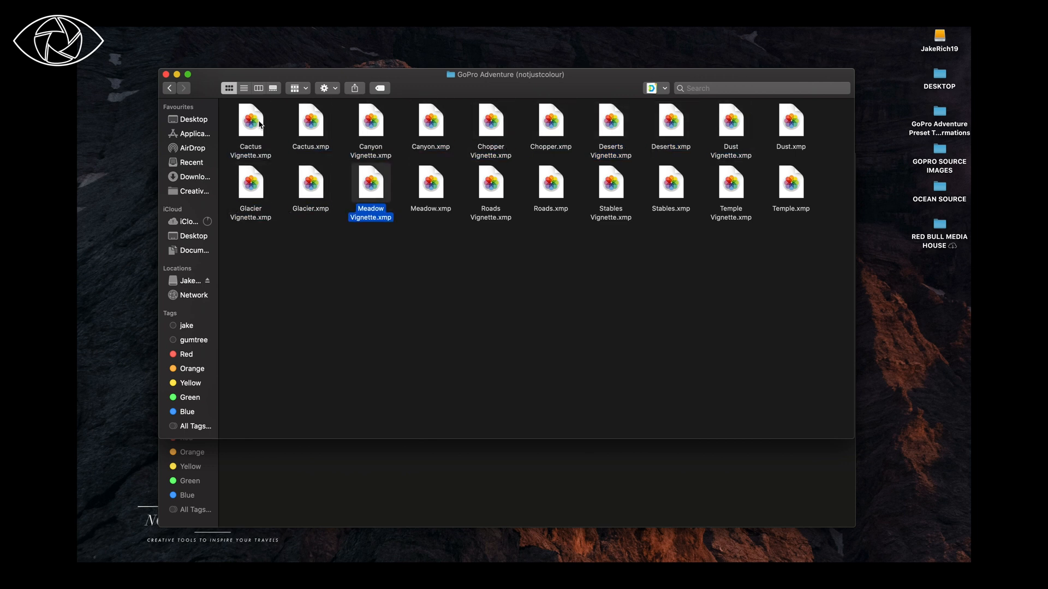
{"action": "key", "text": "Right"}
{"action": "key", "text": "Up"}
{"action": "key", "text": "Left"}
{"action": "key", "text": "Left"}
{"action": "key", "text": "Left"}
{"action": "key", "text": "Left"}
{"action": "key", "text": "Left"}
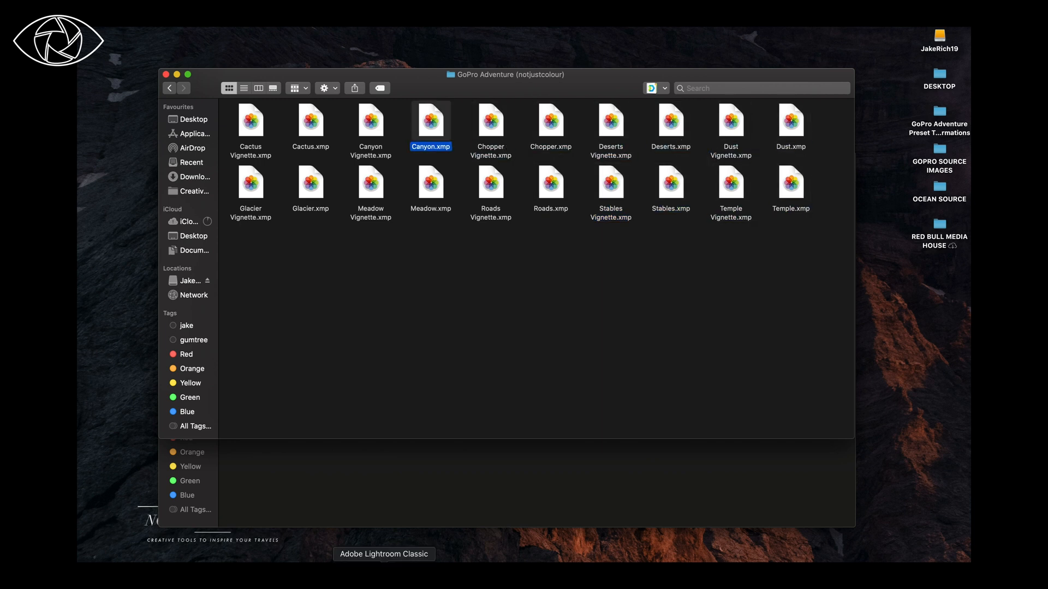
Step: Switch to Adobe Lightroom Classic and show the preset list in the Develop module
{"action": "left_click", "coordinate": [386, 561]}
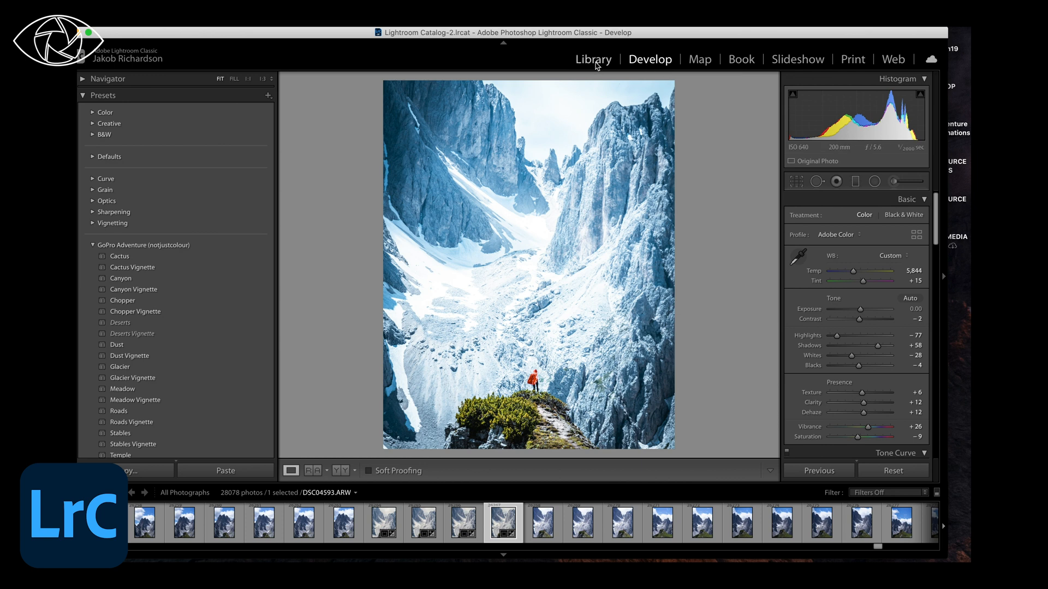
{"action": "left_click", "coordinate": [595, 63]}
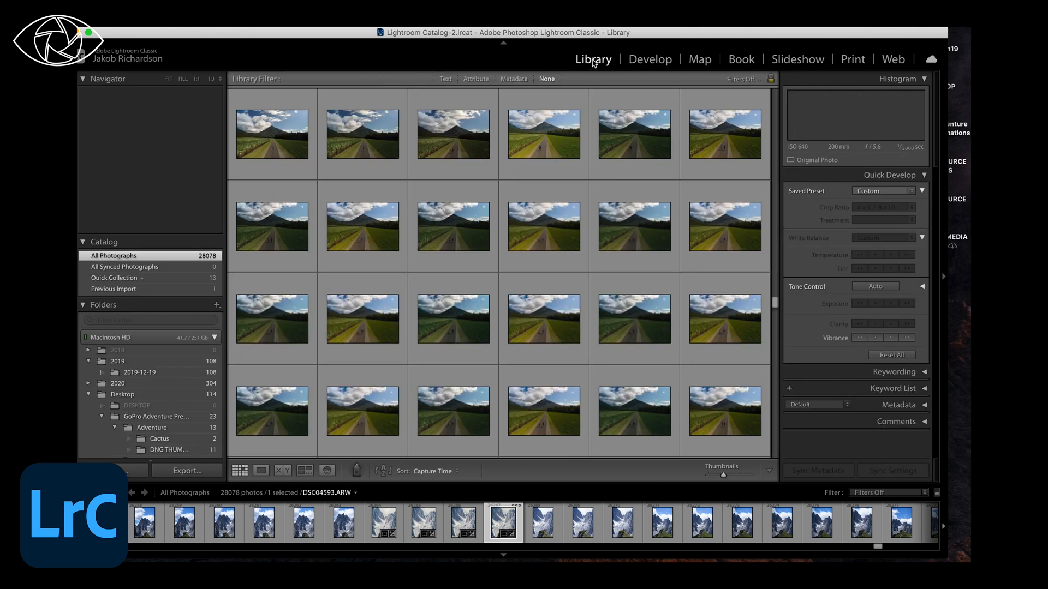
{"action": "left_click", "coordinate": [649, 60]}
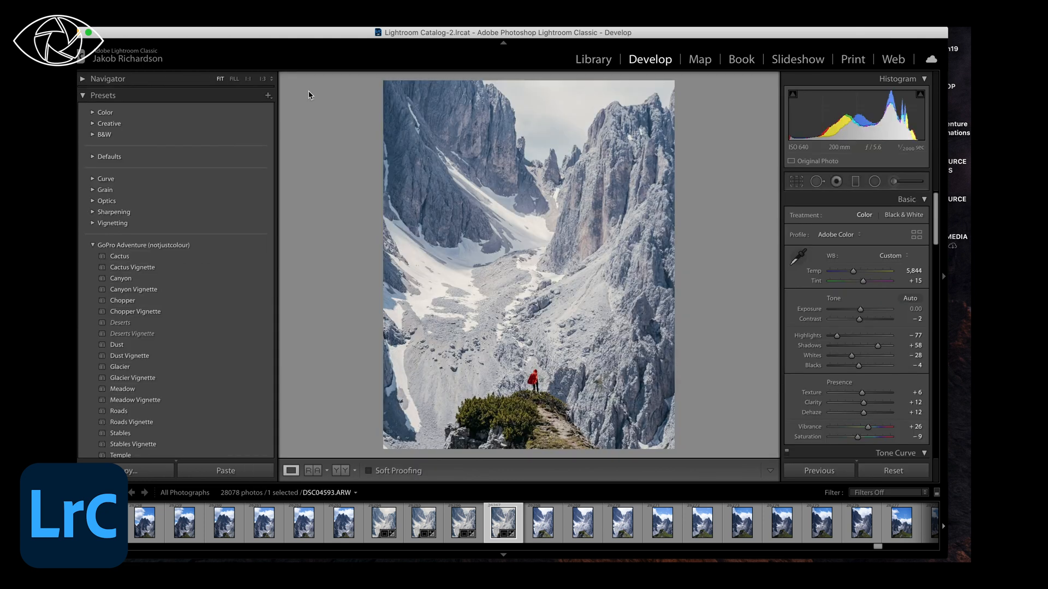
{"action": "left_click", "coordinate": [84, 96]}
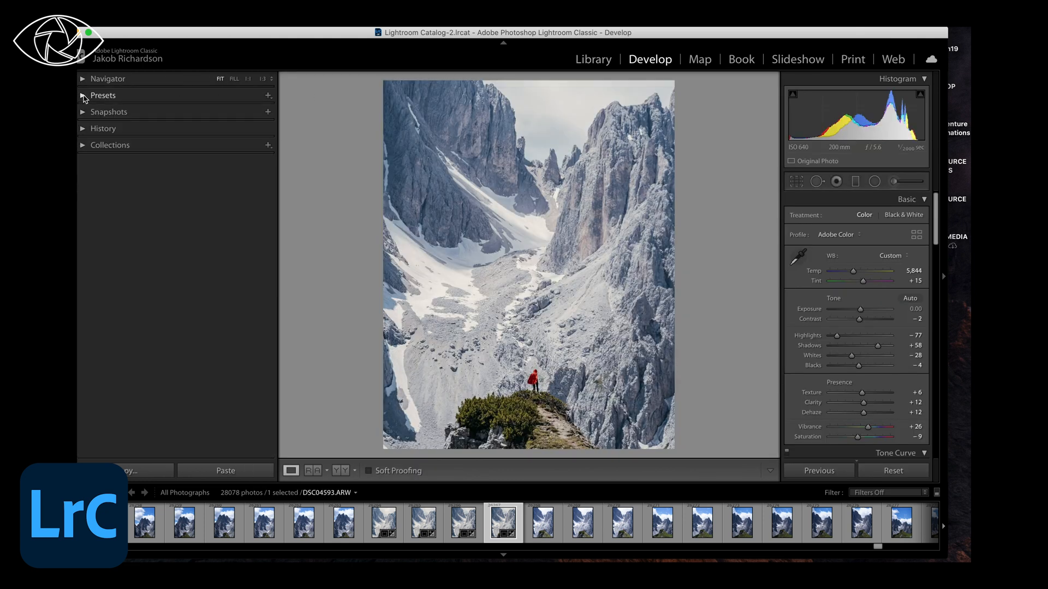
{"action": "left_click", "coordinate": [84, 97]}
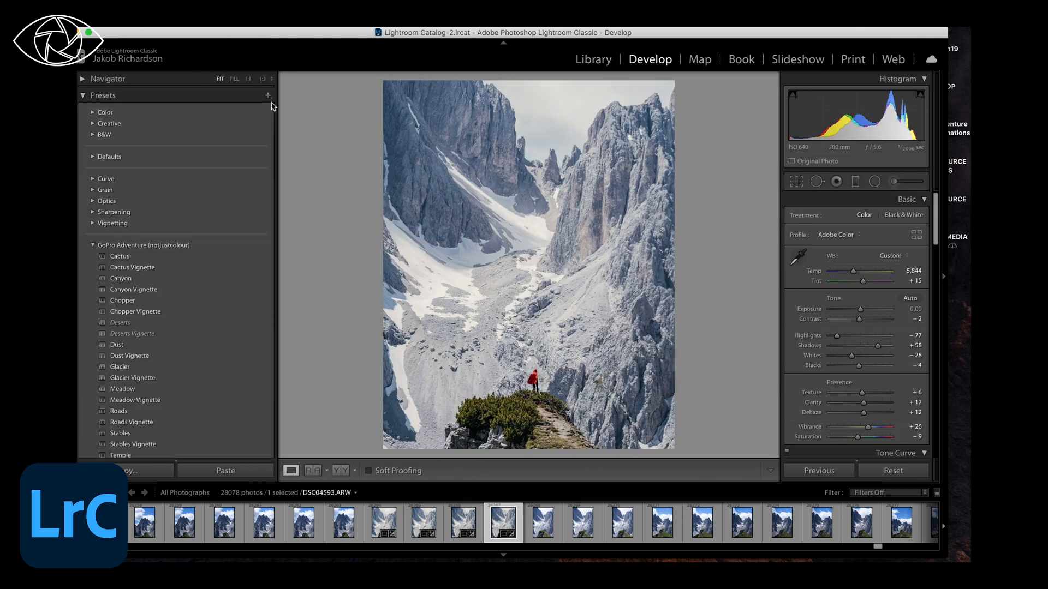
Step: Import all the .xmp presets from the Folk (nojustcolour) folder and expand the Folk preset group
{"action": "left_click", "coordinate": [268, 97]}
{"action": "left_click", "coordinate": [302, 118]}
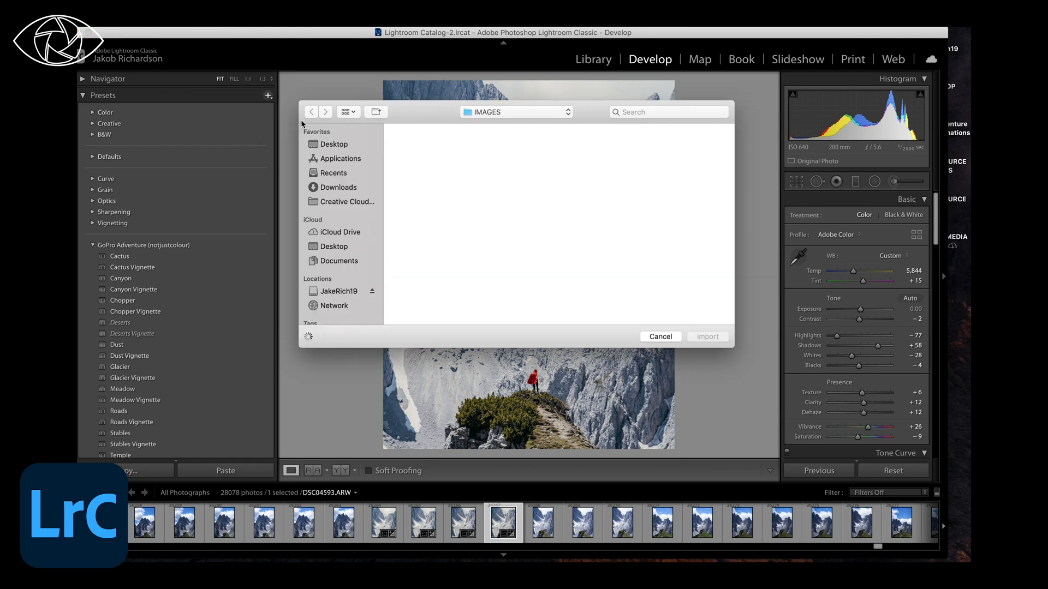
{"action": "double_click", "coordinate": [431, 154]}
{"action": "left_click", "coordinate": [421, 153]}
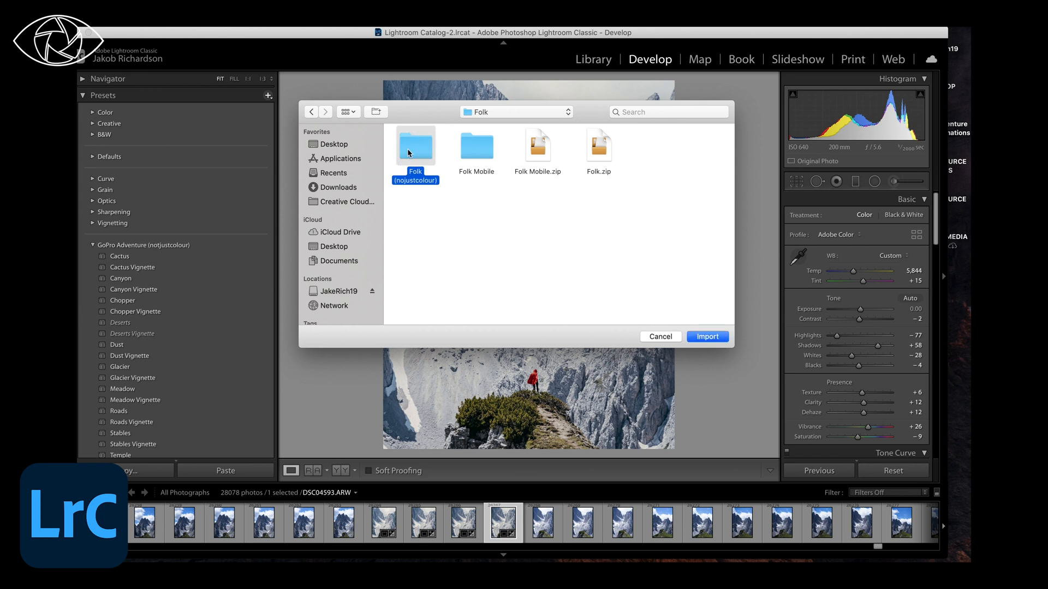
{"action": "left_click", "coordinate": [706, 336]}
{"action": "left_click_drag", "start_coordinate": [718, 276], "coordinate": [422, 147]}
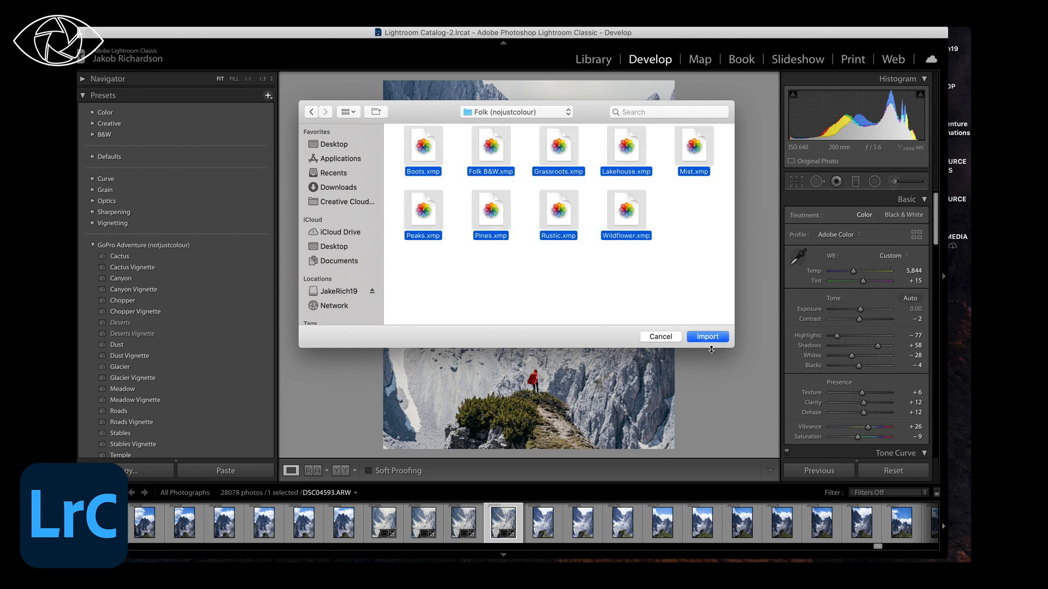
{"action": "left_click", "coordinate": [708, 337]}
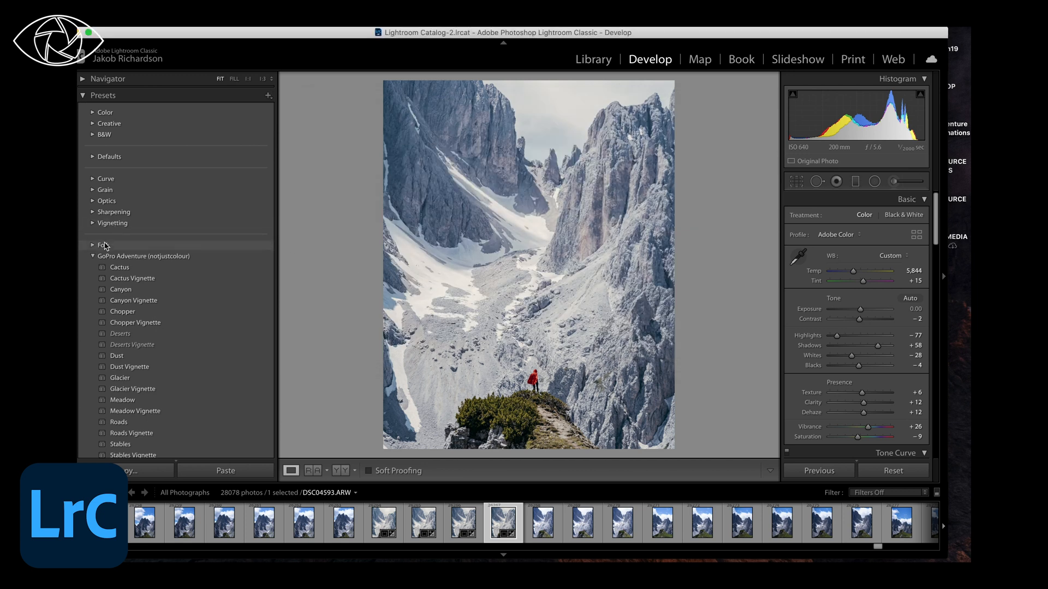
{"action": "left_click", "coordinate": [92, 245]}
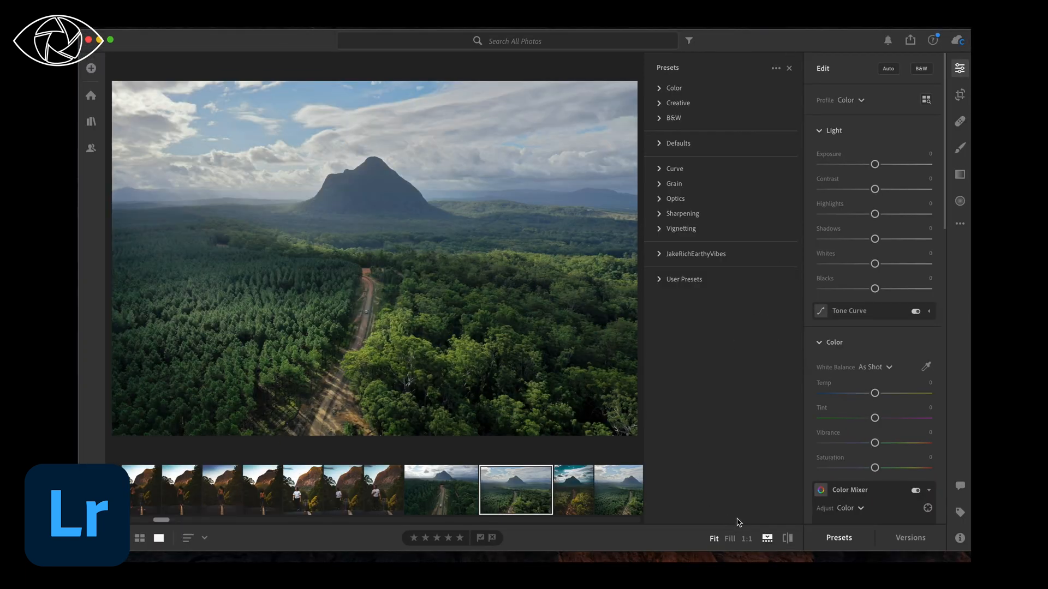
Step: In Lightroom, import all the presets from the GoPro Adventure (notjustcolour) folder and expand the imported group
{"action": "left_click", "coordinate": [839, 544]}
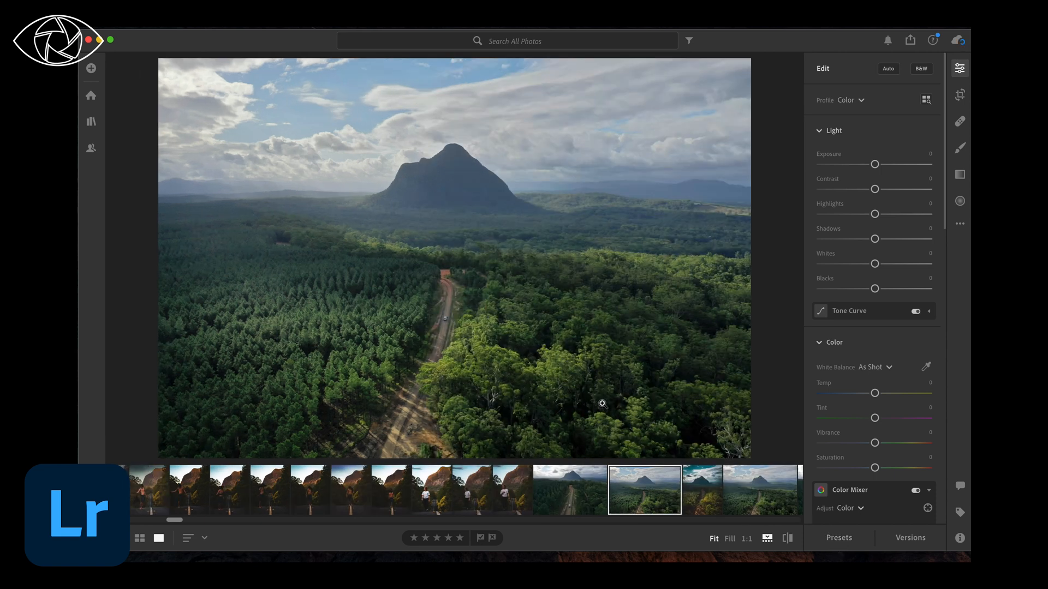
{"action": "left_click", "coordinate": [841, 539]}
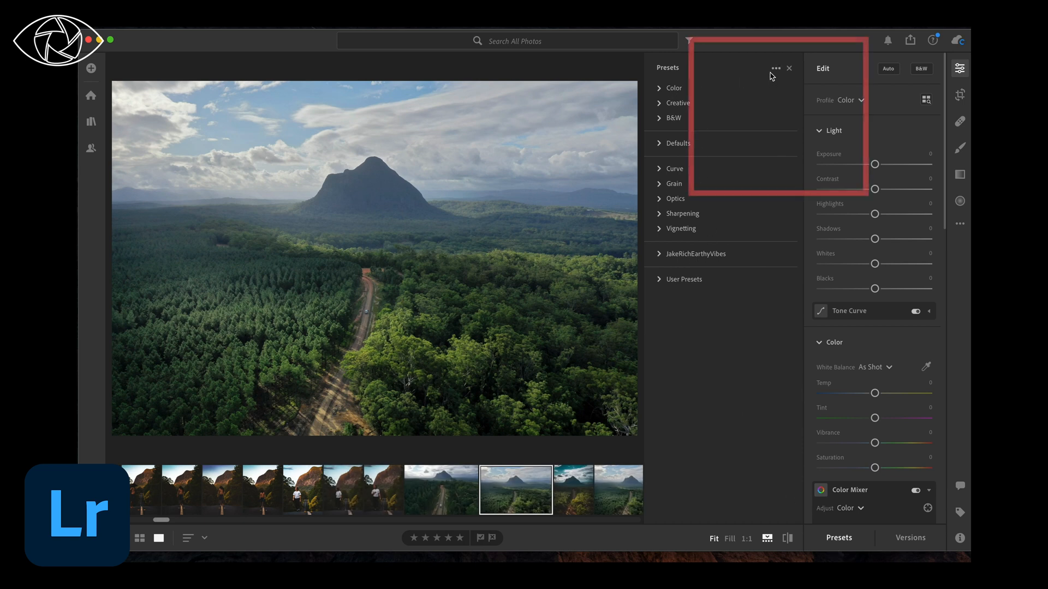
{"action": "left_click", "coordinate": [775, 68]}
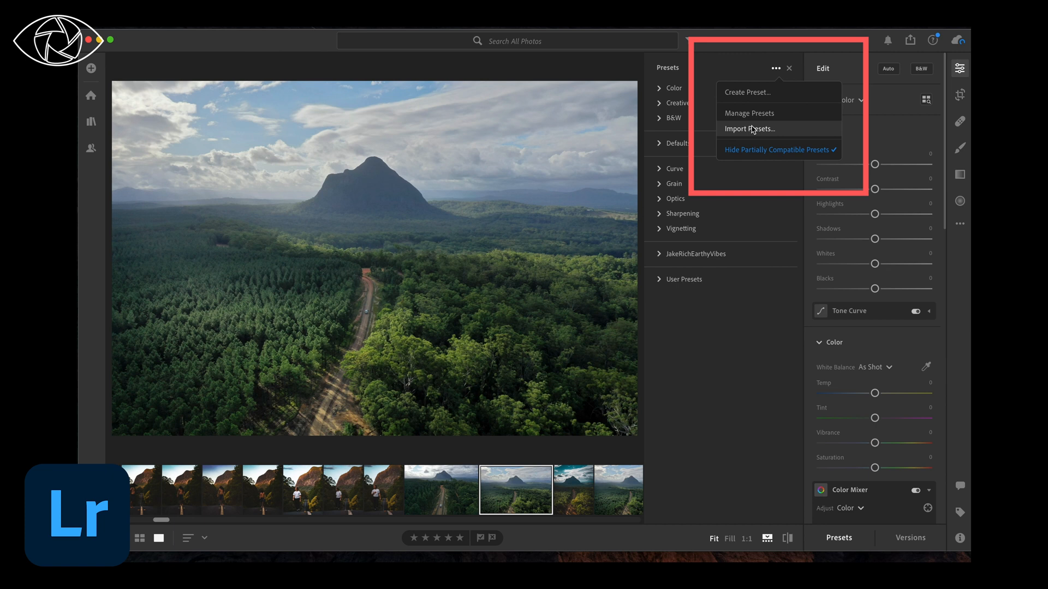
{"action": "left_click", "coordinate": [752, 129]}
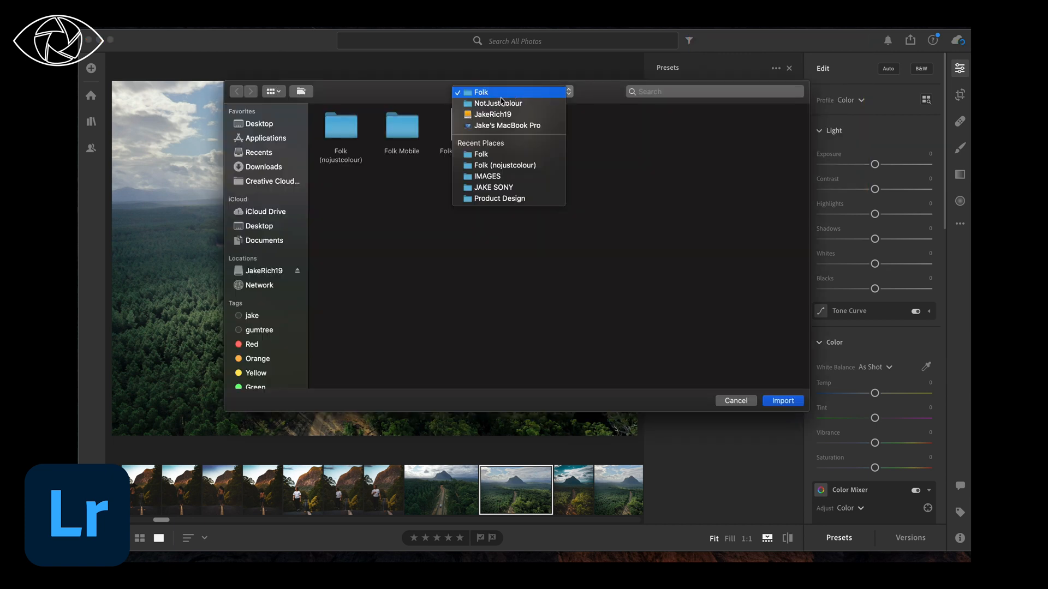
{"action": "left_click", "coordinate": [498, 104]}
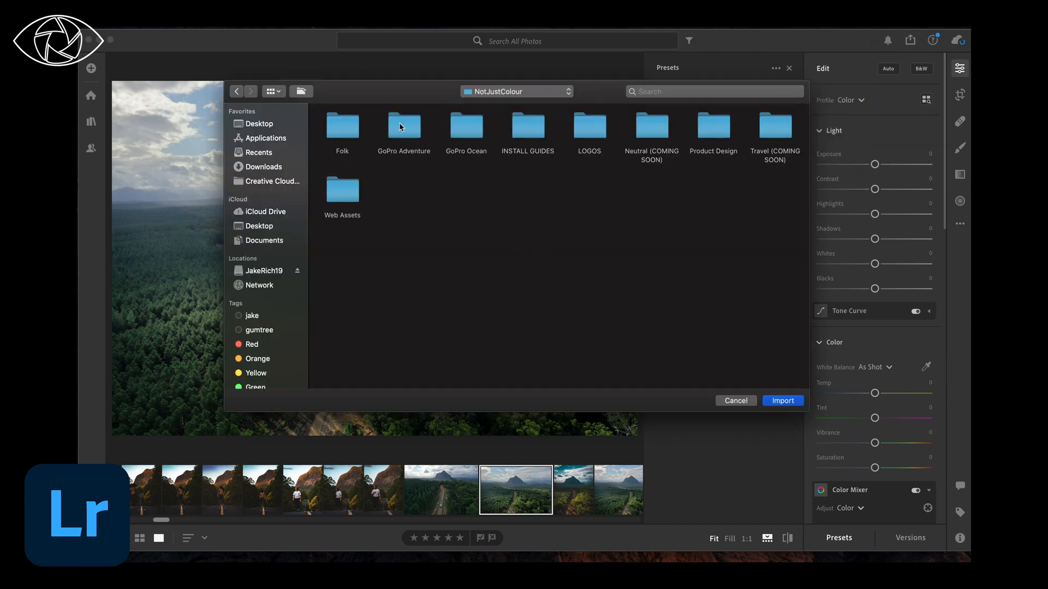
{"action": "double_click", "coordinate": [400, 127]}
{"action": "double_click", "coordinate": [342, 132]}
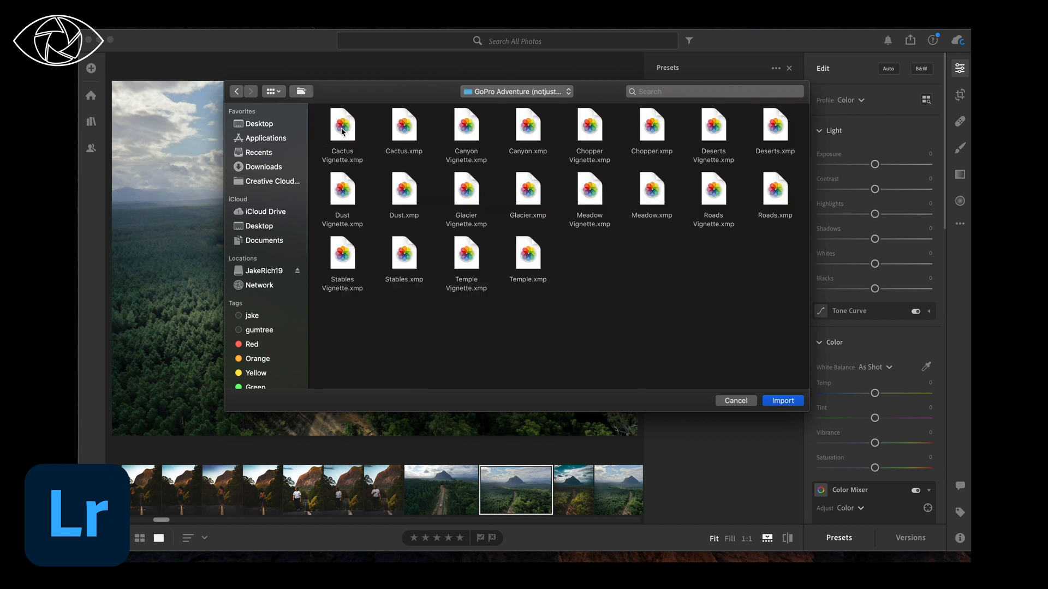
{"action": "key", "text": "super+Up"}
{"action": "left_click", "coordinate": [783, 402]}
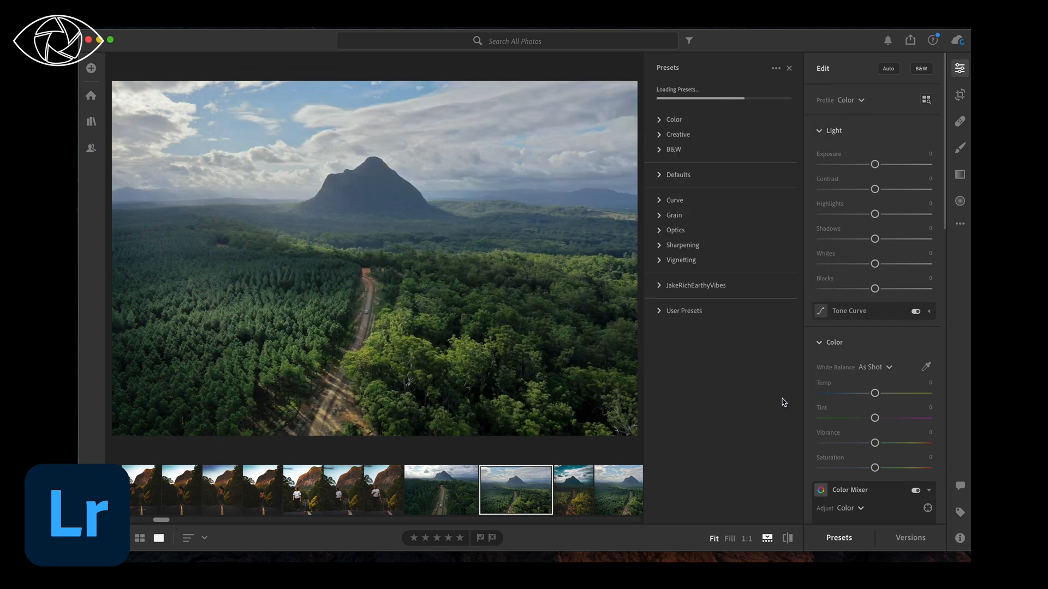
{"action": "left_click", "coordinate": [659, 254]}
{"action": "left_click", "coordinate": [675, 305]}
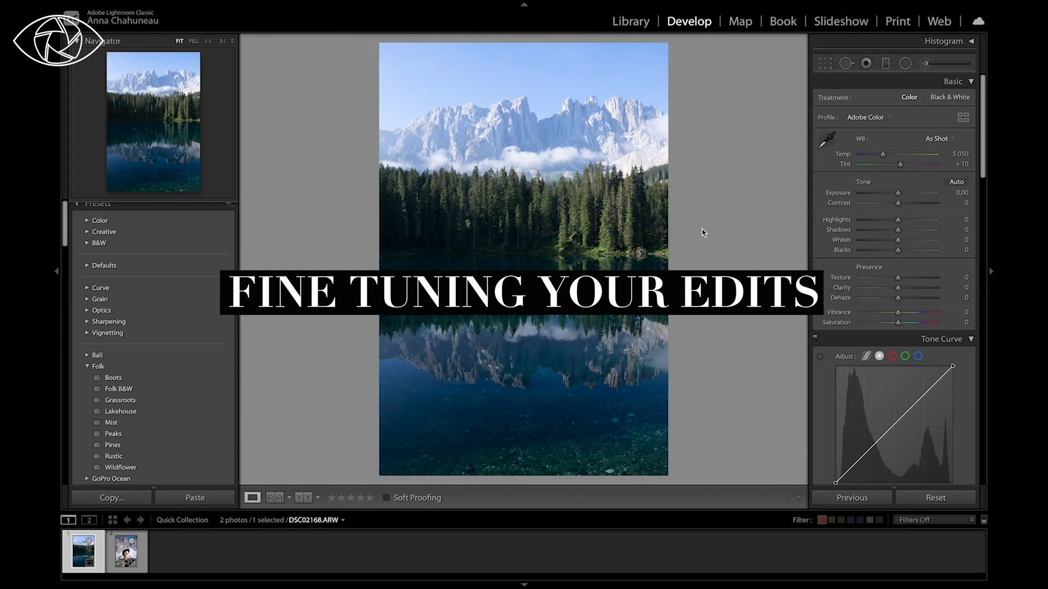
Step: Try the Folk preset Wildflower on the mountain lake photo, and apply Rustic instead
{"action": "scroll", "coordinate": [218, 349], "scroll_direction": "down", "scroll_amount": 2}
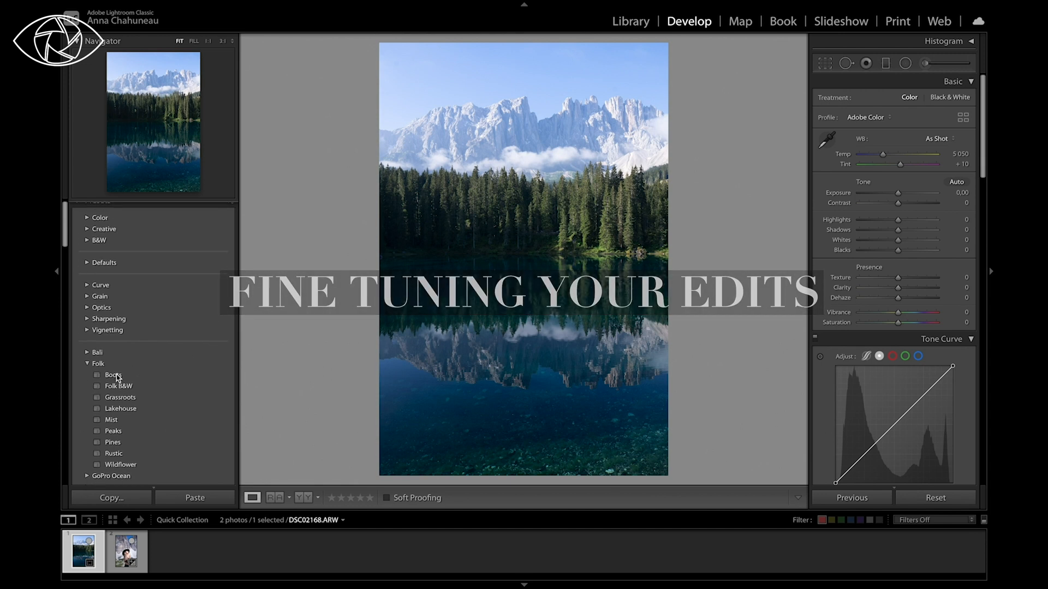
{"action": "left_click", "coordinate": [133, 468]}
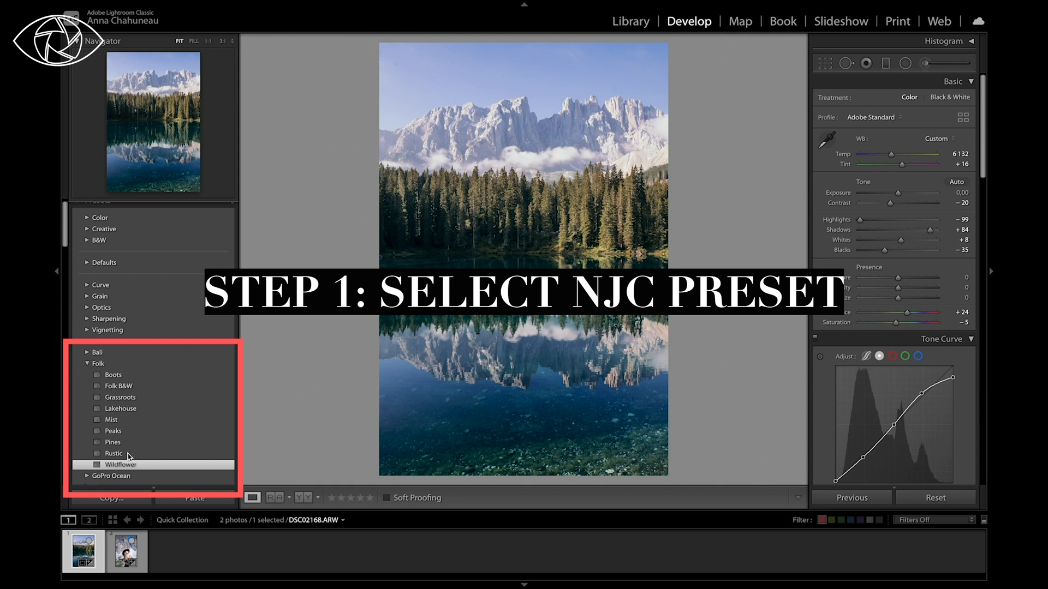
{"action": "left_click", "coordinate": [129, 456]}
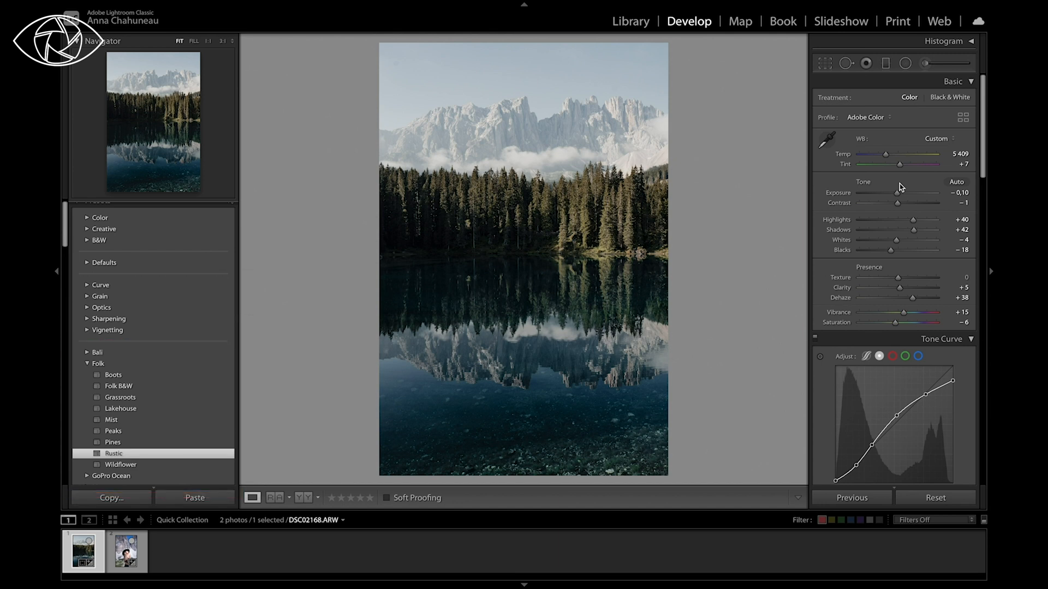
Step: Set the lake photo's Exposure to +0.15, Contrast to +13, Temp to 7515 and Vibrance to +13
{"action": "left_click_drag", "start_coordinate": [898, 194], "coordinate": [902, 197]}
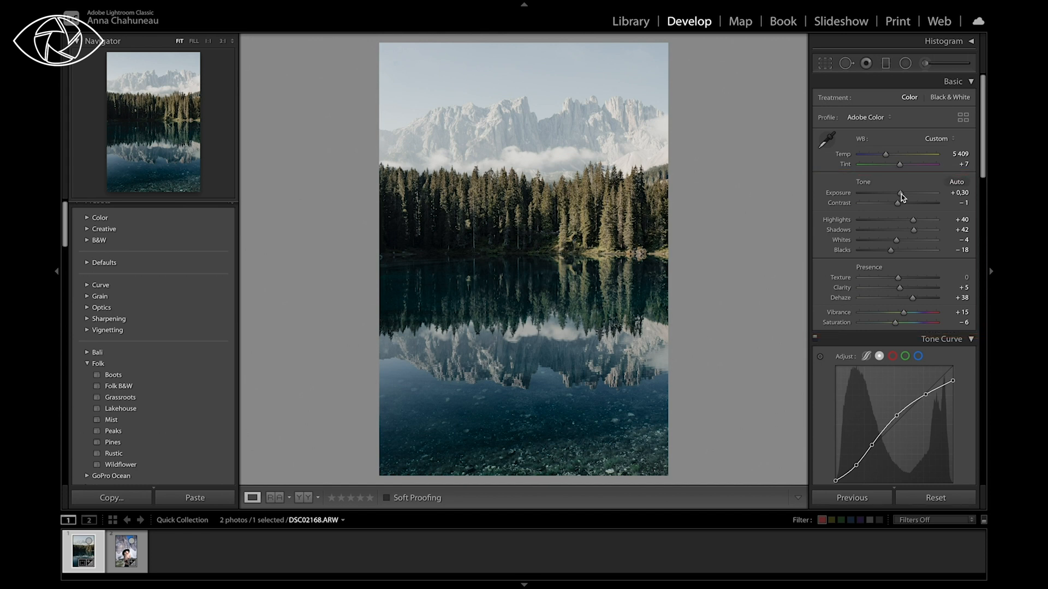
{"action": "left_click_drag", "start_coordinate": [901, 194], "coordinate": [901, 195]}
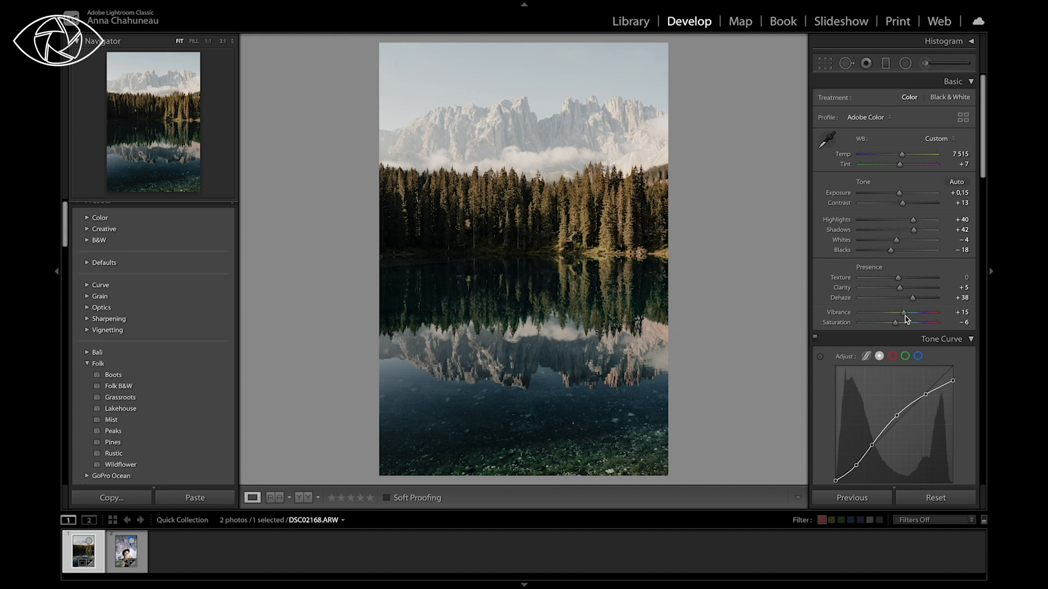
{"action": "left_click_drag", "start_coordinate": [904, 317], "coordinate": [880, 316]}
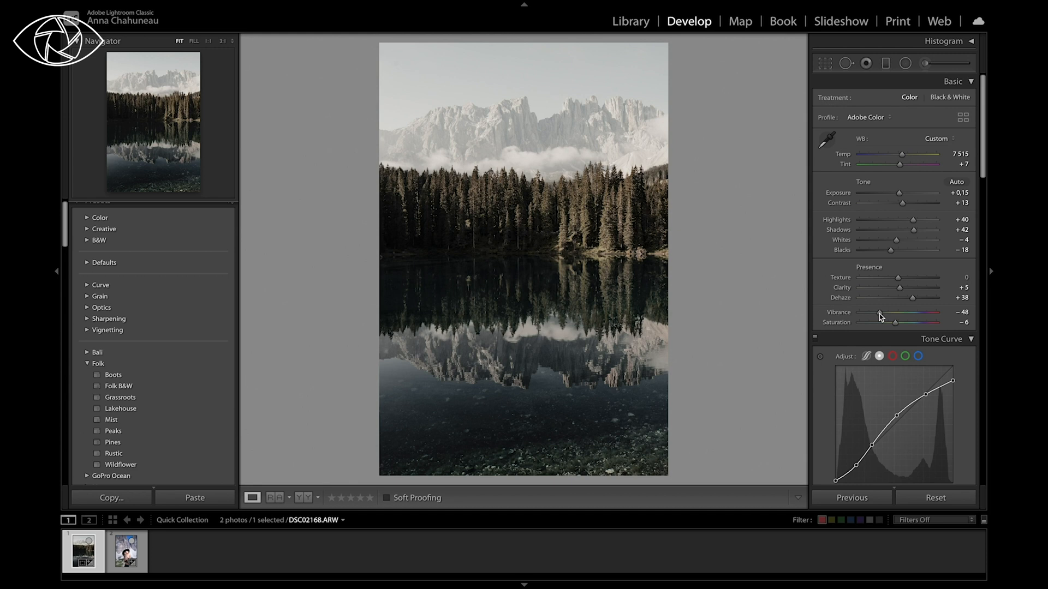
{"action": "left_click_drag", "start_coordinate": [916, 317], "coordinate": [904, 317]}
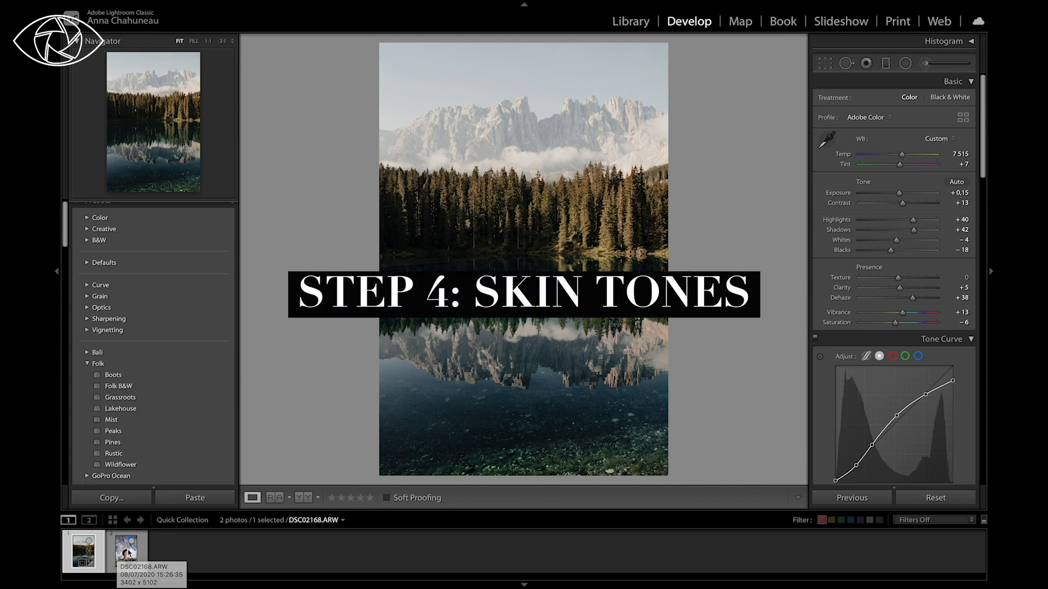
Step: Apply the Folk preset Grassroots to the photo of the woman in the hat and set its Exposure to +0.25
{"action": "left_click", "coordinate": [129, 553]}
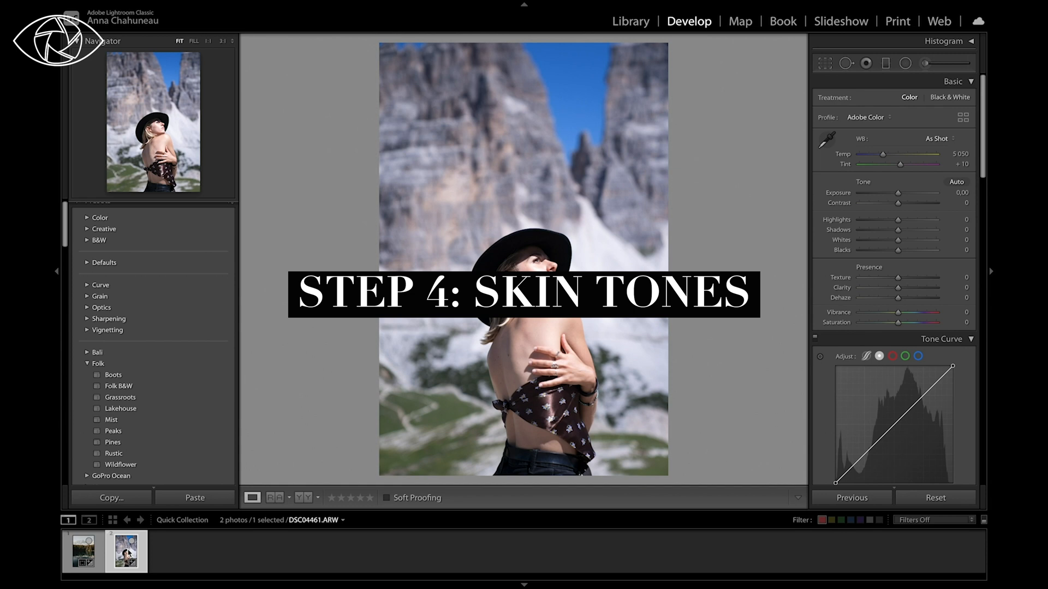
{"action": "left_click", "coordinate": [119, 397]}
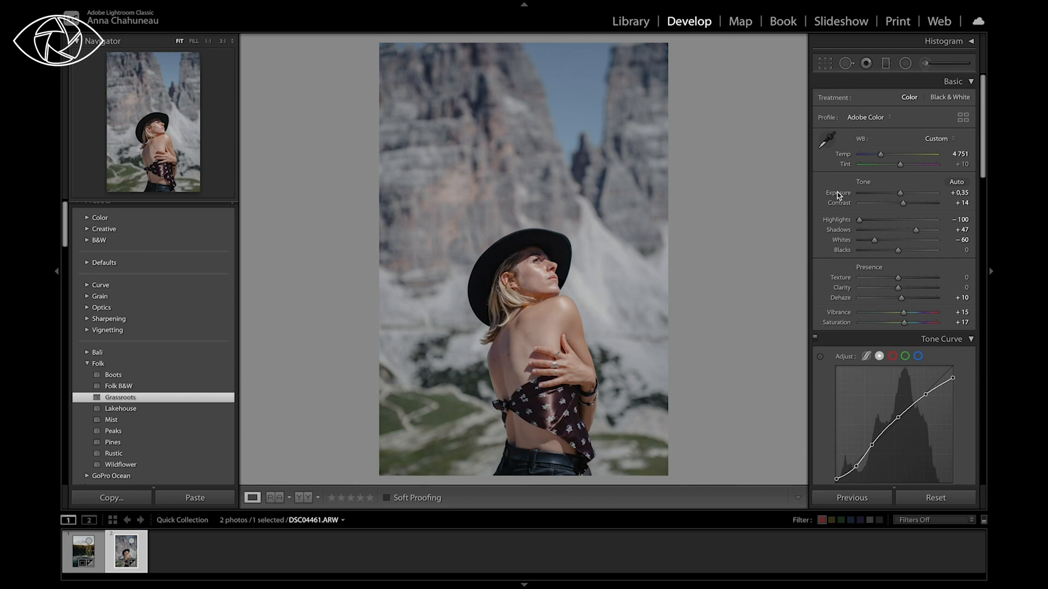
{"action": "scroll", "coordinate": [885, 217], "scroll_direction": "down", "scroll_amount": 2}
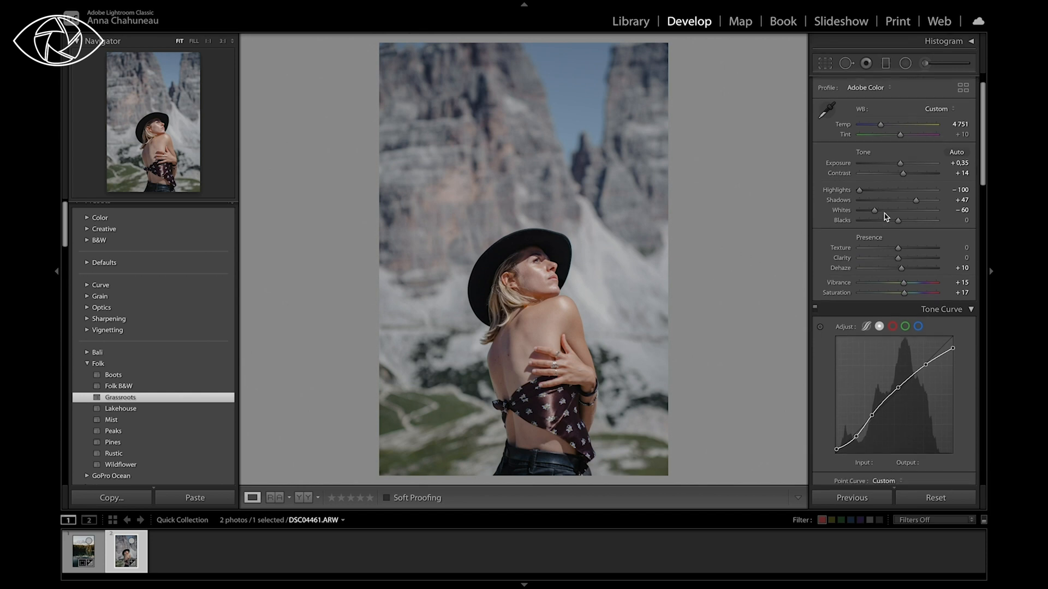
{"action": "left_click_drag", "start_coordinate": [900, 159], "coordinate": [900, 158]}
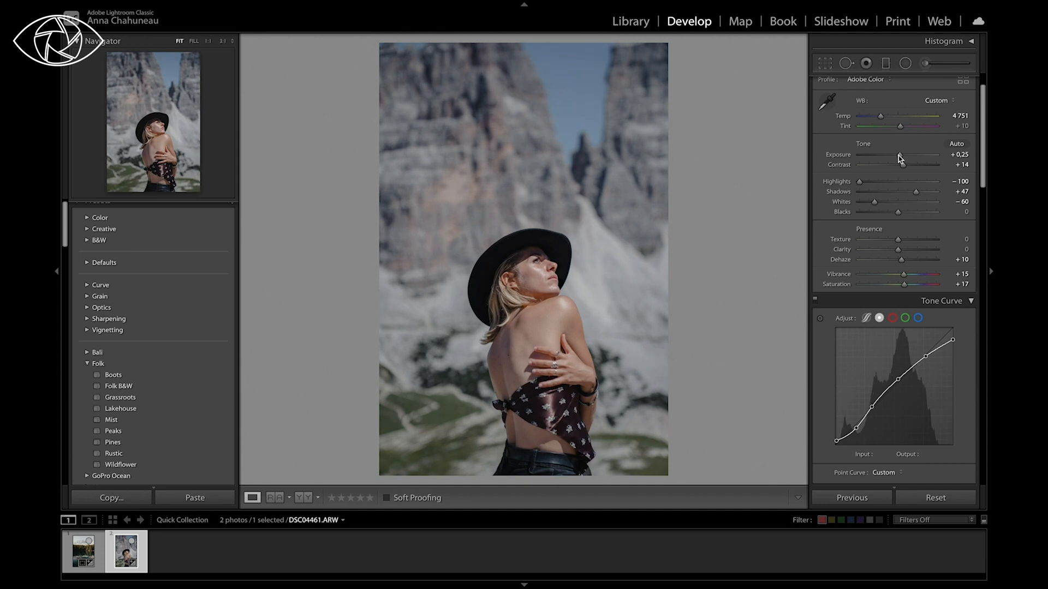
Step: Lower the portrait's orange Luminance to -36 and bring it back to -9
{"action": "scroll", "coordinate": [874, 275], "scroll_direction": "down", "scroll_amount": 10}
{"action": "scroll", "coordinate": [873, 276], "scroll_direction": "down", "scroll_amount": 7}
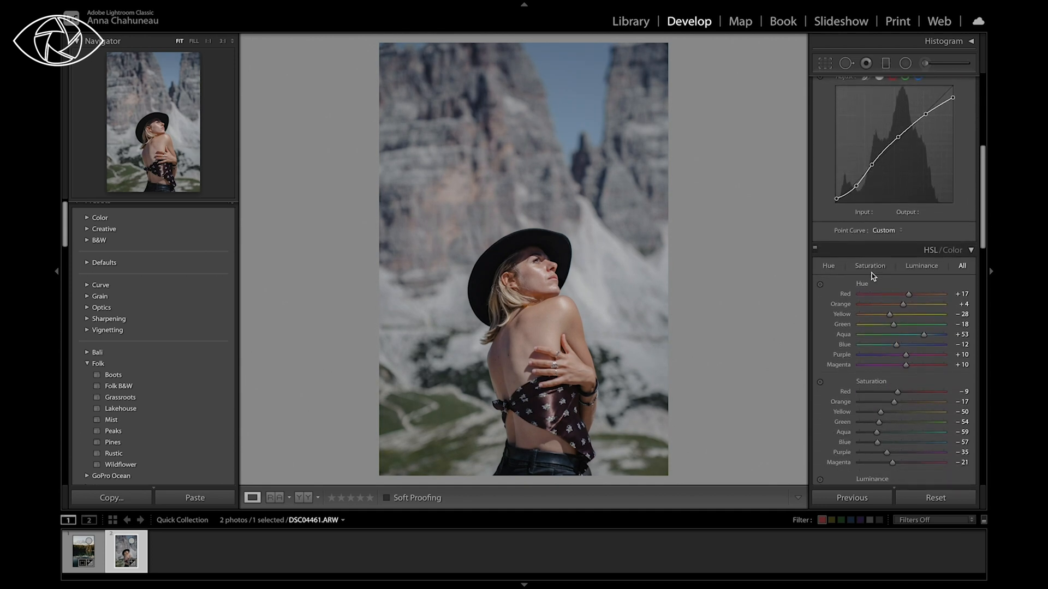
{"action": "scroll", "coordinate": [891, 364], "scroll_direction": "down", "scroll_amount": 2}
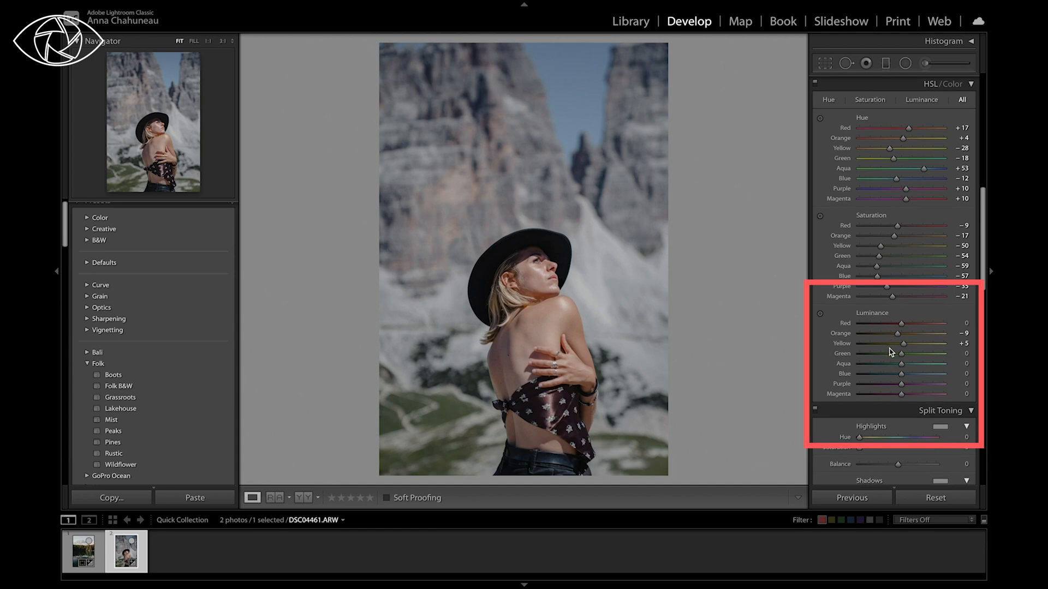
{"action": "mouse_move", "coordinate": [886, 334]}
{"action": "left_mouse_down"}
{"action": "mouse_move", "coordinate": [858, 337]}
{"action": "mouse_move", "coordinate": [887, 338]}
{"action": "left_mouse_up"}
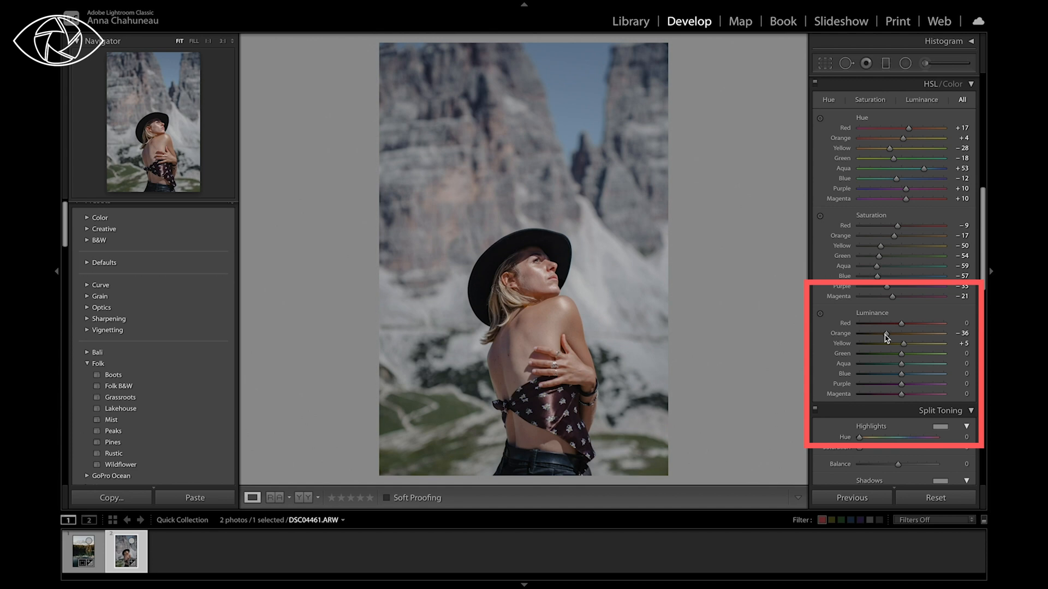
{"action": "mouse_move", "coordinate": [885, 335]}
{"action": "left_mouse_down"}
{"action": "mouse_move", "coordinate": [926, 335]}
{"action": "mouse_move", "coordinate": [859, 342]}
{"action": "mouse_move", "coordinate": [919, 339]}
{"action": "mouse_move", "coordinate": [871, 335]}
{"action": "mouse_move", "coordinate": [894, 353]}
{"action": "mouse_move", "coordinate": [904, 352]}
{"action": "mouse_move", "coordinate": [887, 336]}
{"action": "mouse_move", "coordinate": [864, 334]}
{"action": "mouse_move", "coordinate": [924, 339]}
{"action": "mouse_move", "coordinate": [898, 336]}
{"action": "left_mouse_up"}
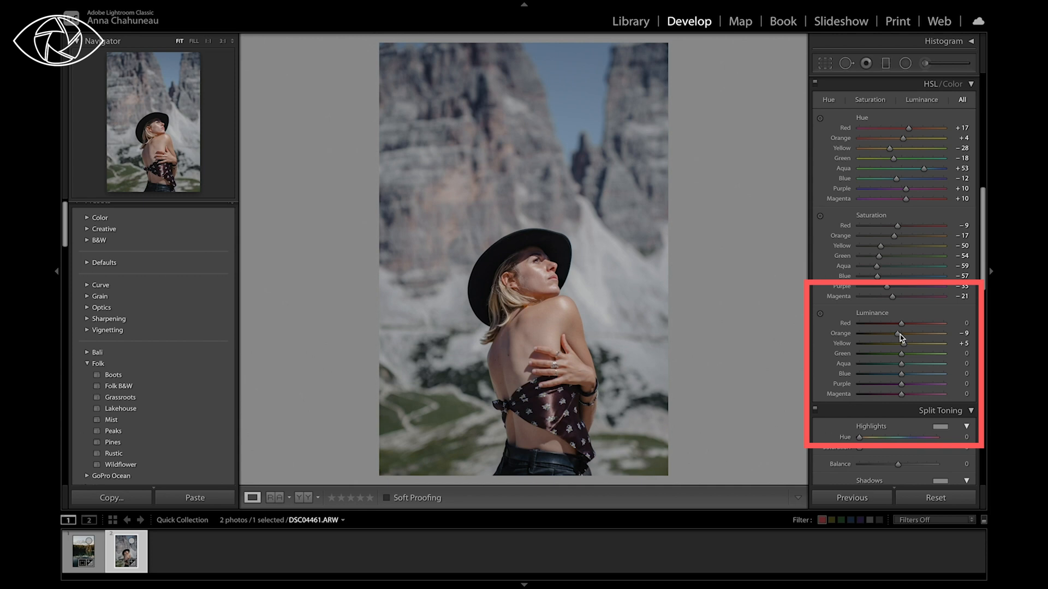
Step: Set the portrait's orange Saturation to -28 and its orange Hue to -5 to adjust the skin tones
{"action": "left_click_drag", "start_coordinate": [894, 236], "coordinate": [890, 236]}
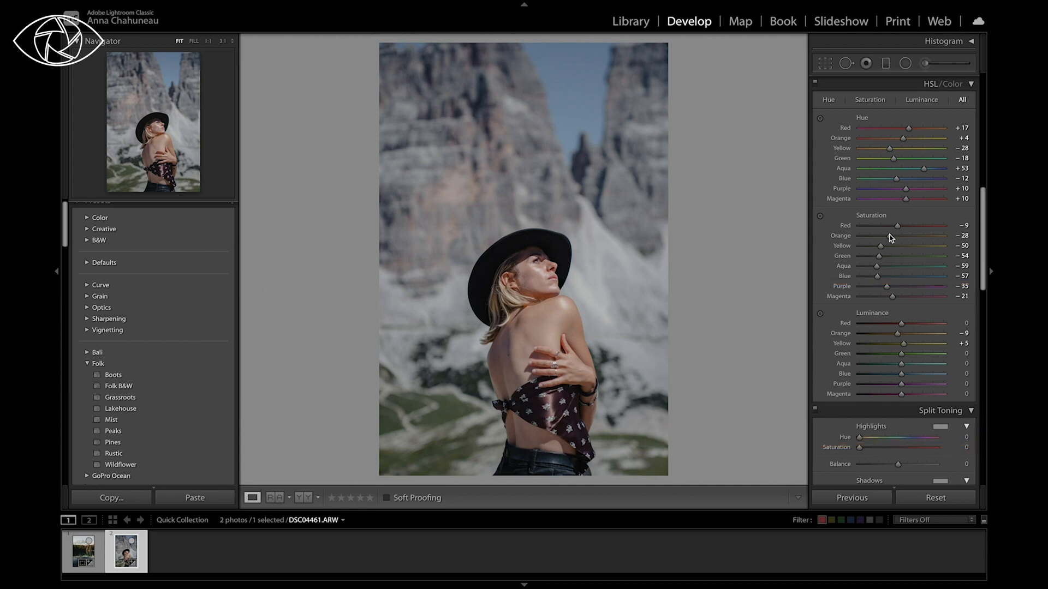
{"action": "double_click", "coordinate": [903, 141]}
{"action": "left_click_drag", "start_coordinate": [853, 140], "coordinate": [901, 138]}
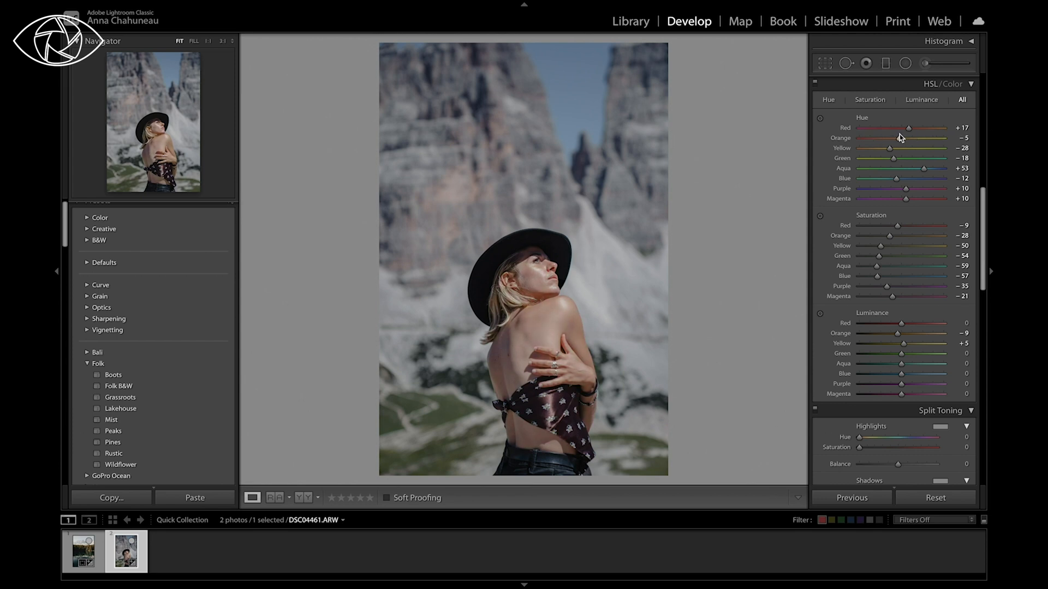